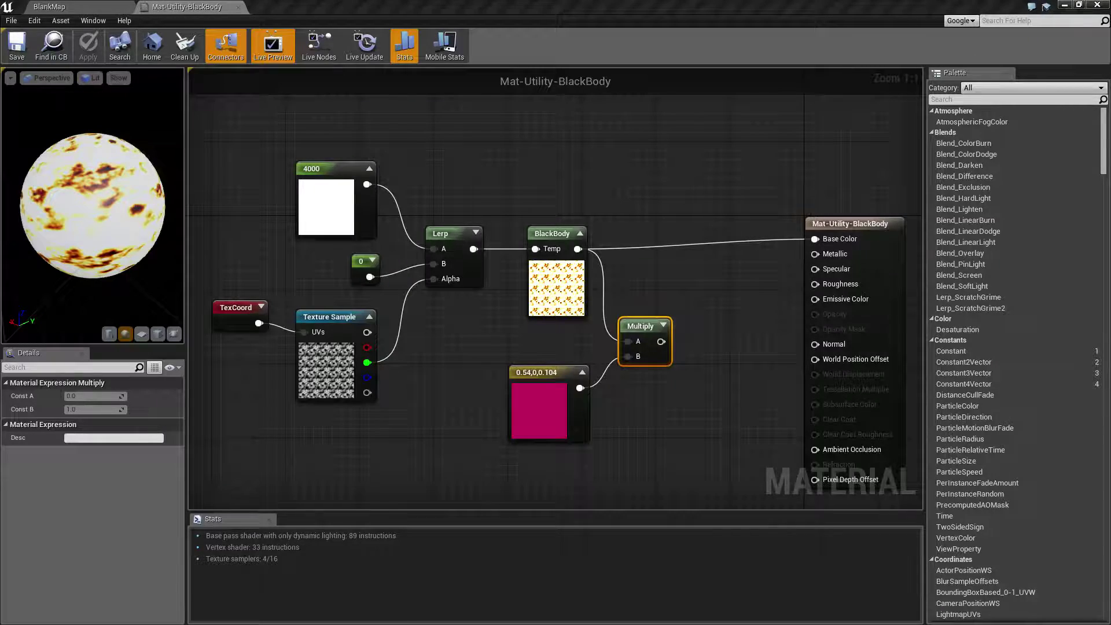
Step: Switch to the browser, examine Wikipedia's Black-body radiation article and its temperature color scale, and return to the Unreal material editor
left_click_drag(1110, 174, 678, 2)
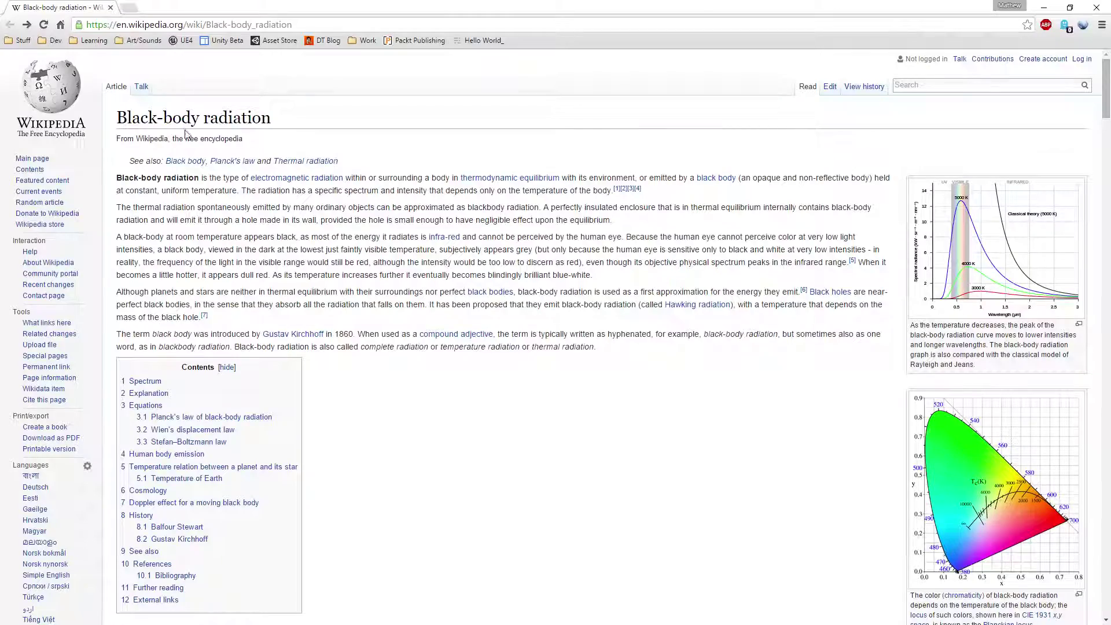
right_click(519, 418)
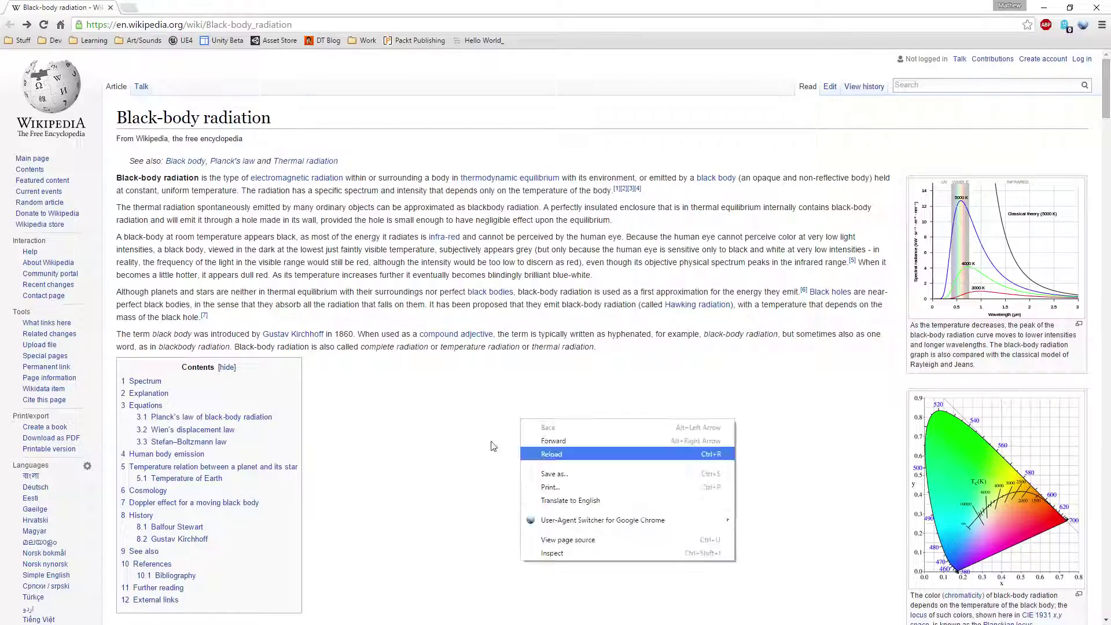
left_click(417, 420)
scroll(727, 408, "down", 8)
scroll(727, 408, "down", 3)
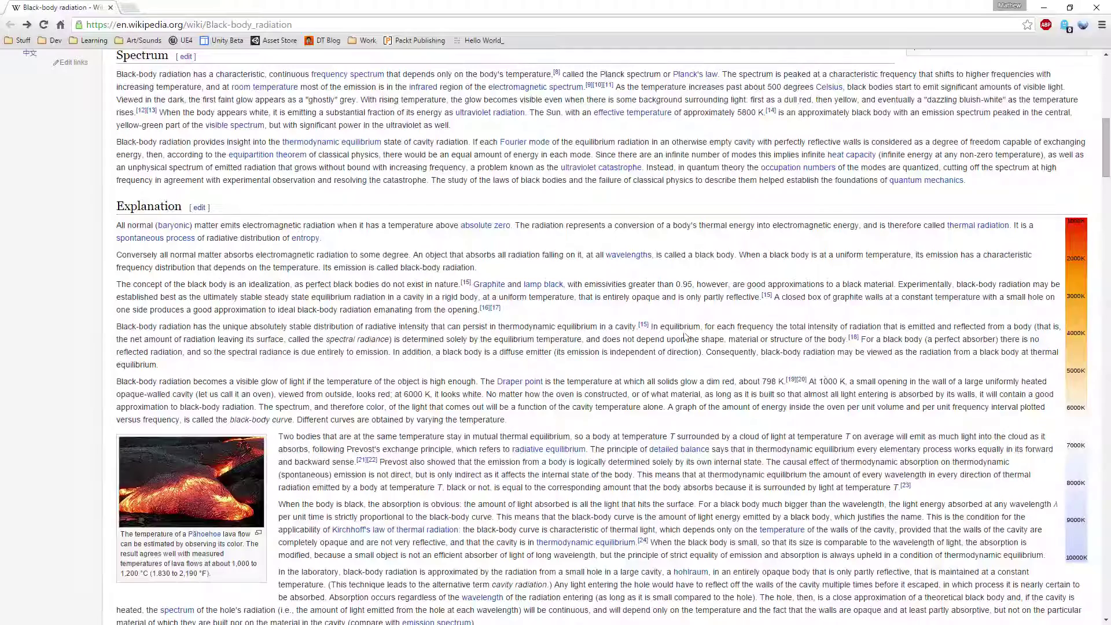
left_click(1074, 257)
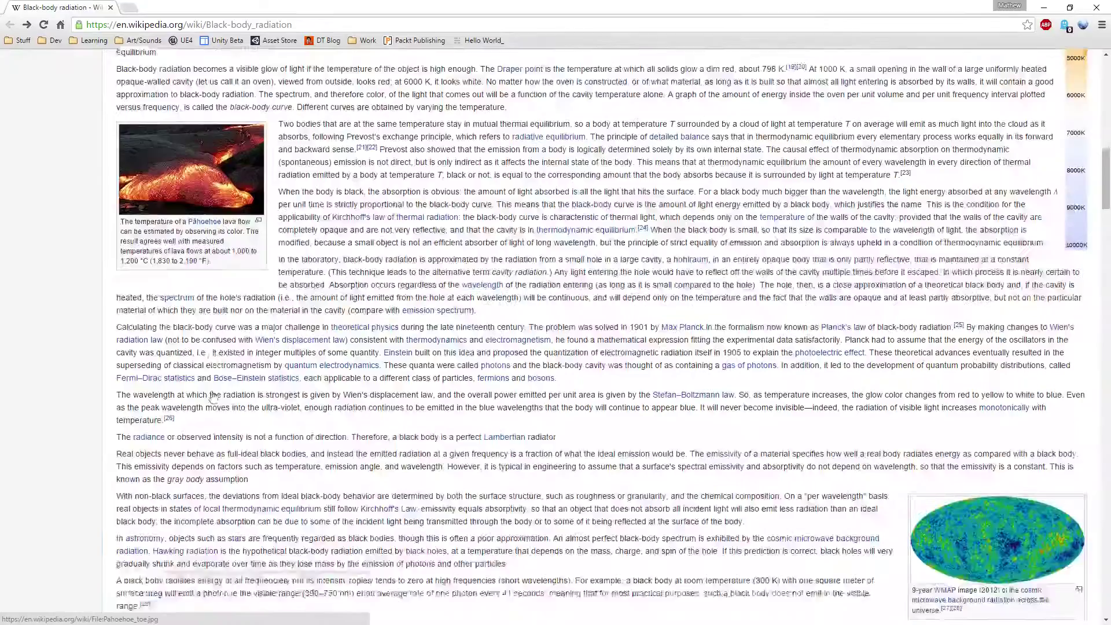
scroll(298, 407, "up", 18)
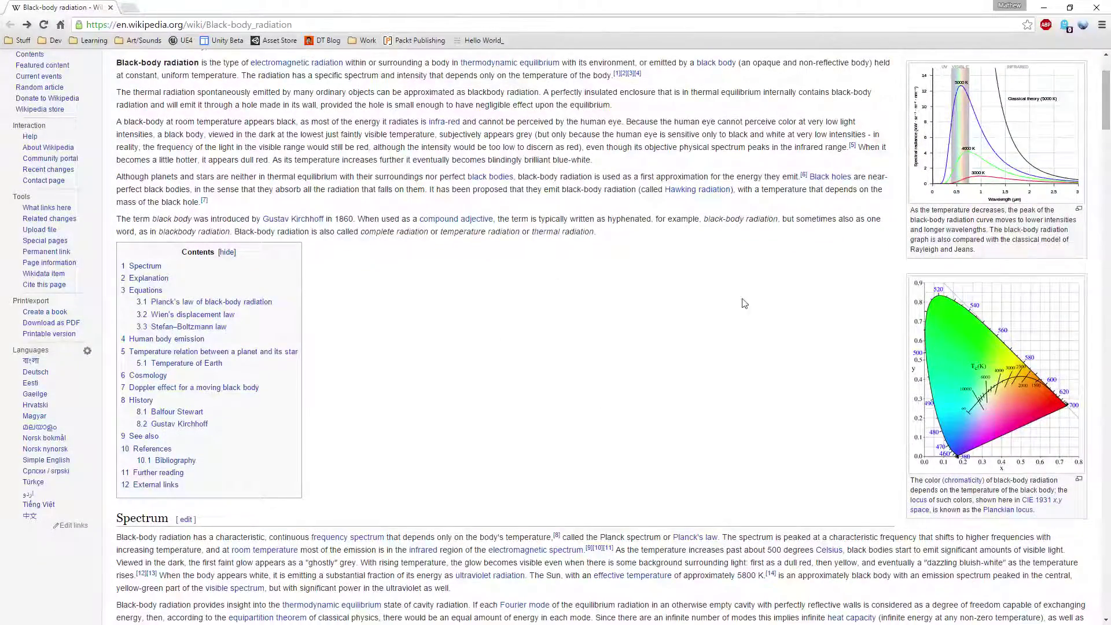
left_click(1094, 6)
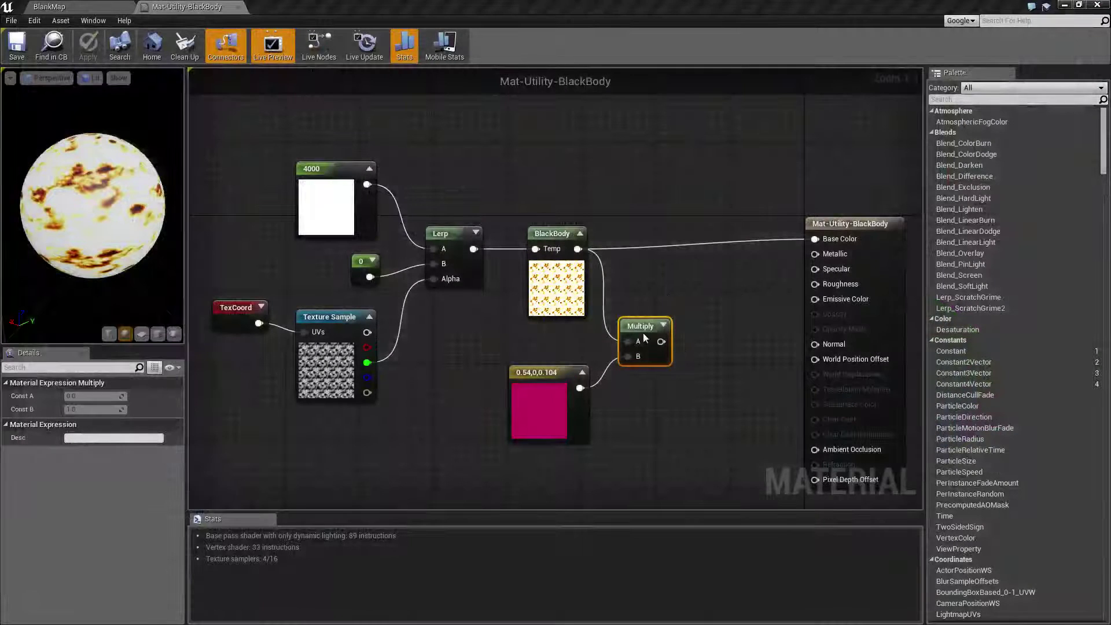
Step: Add a Constant node above the graph and connect it to the BlackBody node's Temp input in place of the Lerp
left_click(548, 234)
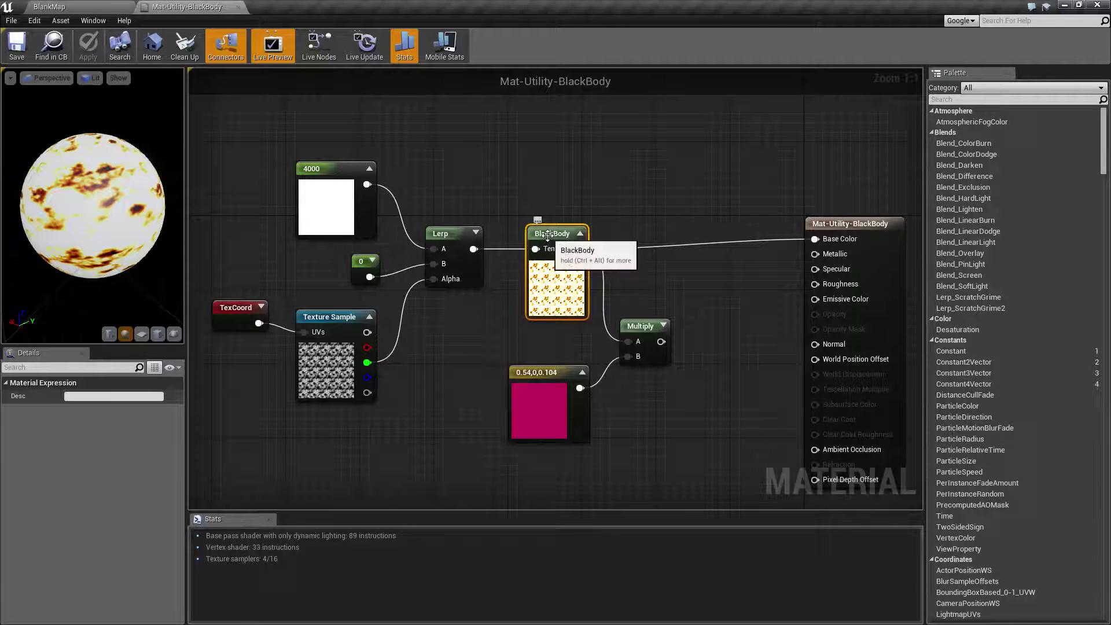
right_click_drag(547, 185, 642, 212)
left_click(546, 161)
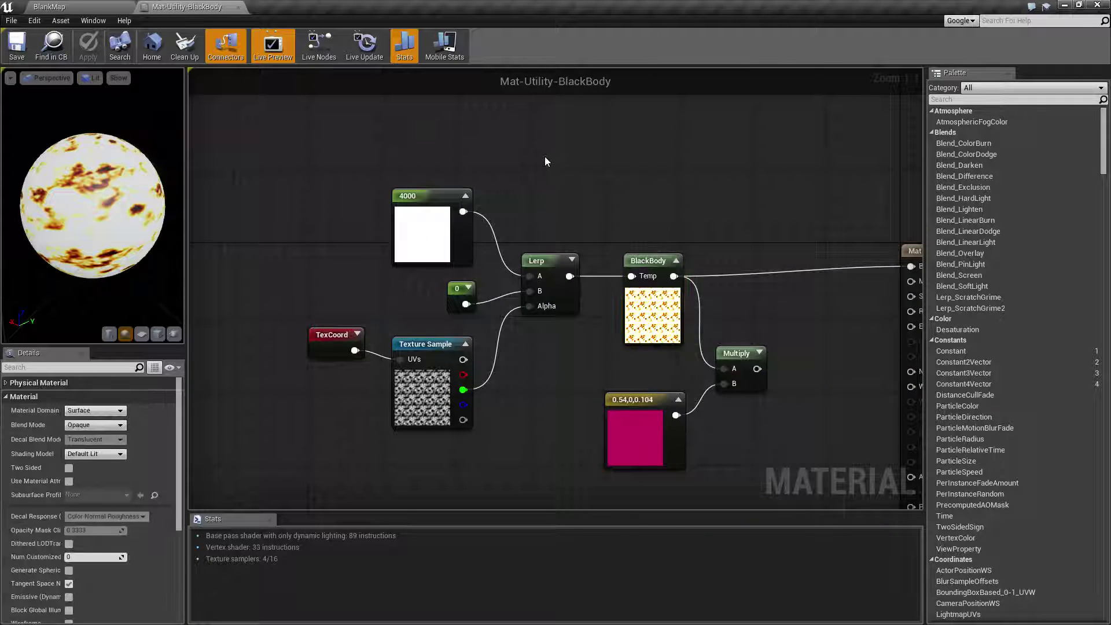
left_click(544, 155)
left_click_drag(562, 174, 652, 275)
left_click(649, 270)
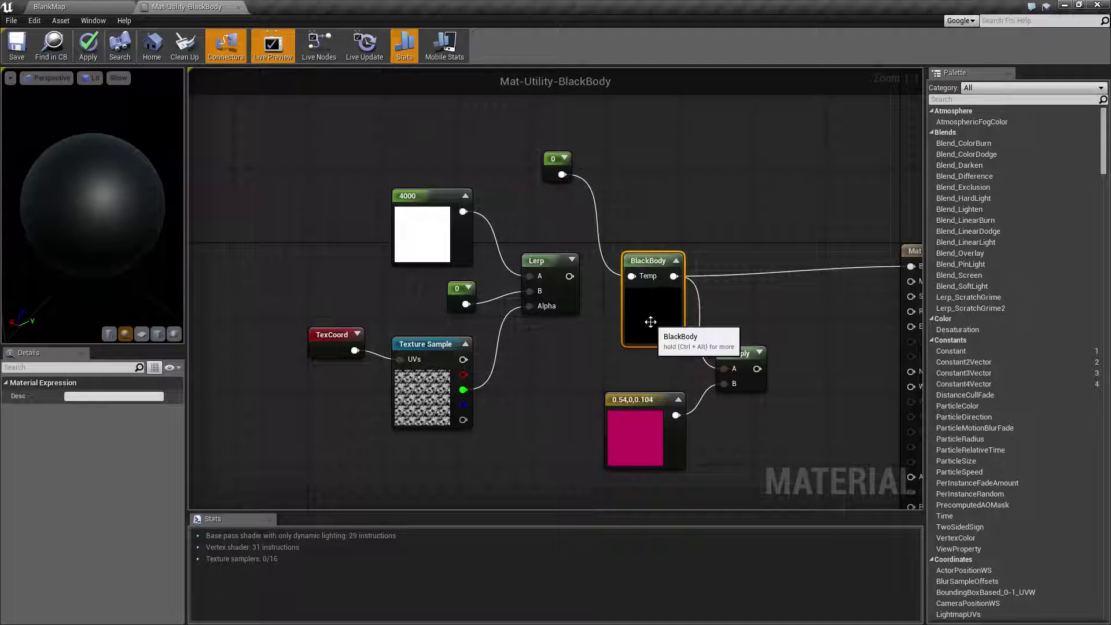
Step: Set the new constant's value to 3000 and check the color on the preview sphere
left_click(557, 167)
left_click(87, 397)
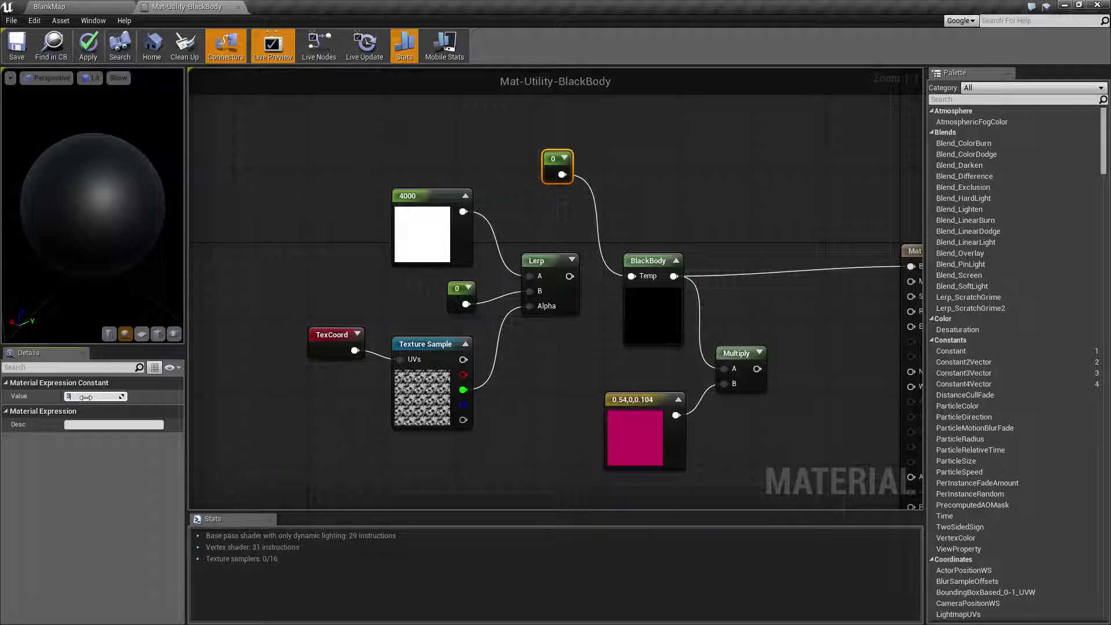
type("3000")
key("Return")
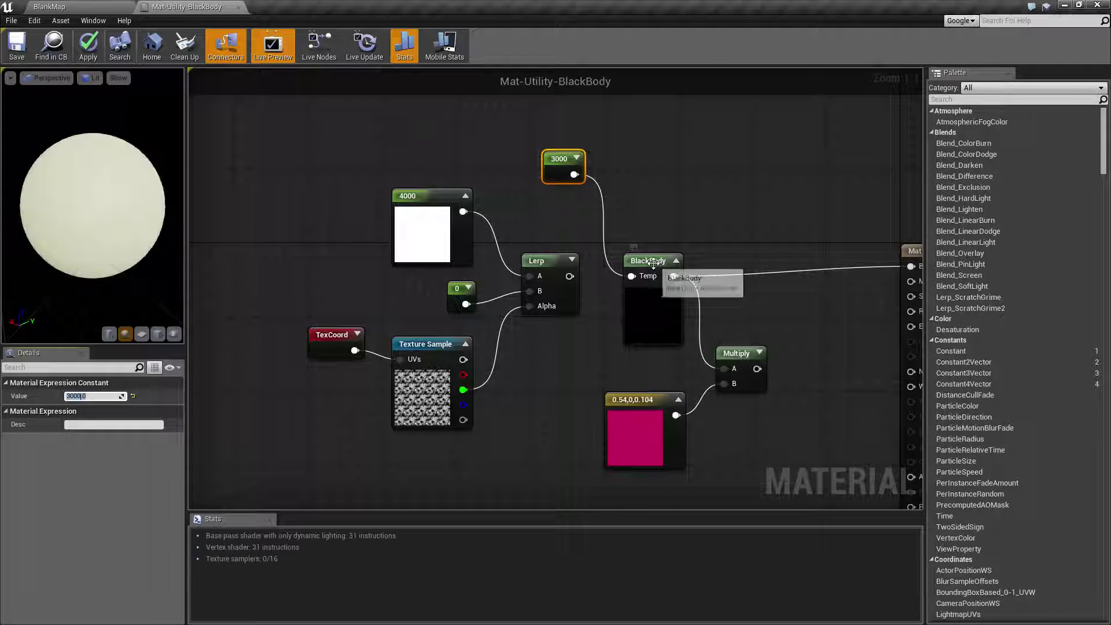
mouse_move(112, 161)
left_mouse_down()
mouse_move(128, 165)
mouse_move(87, 173)
mouse_move(112, 161)
mouse_move(78, 200)
mouse_move(123, 245)
left_mouse_up()
Step: Set the constant feeding the BlackBody temperature to 1000
left_click(100, 400)
type("1")
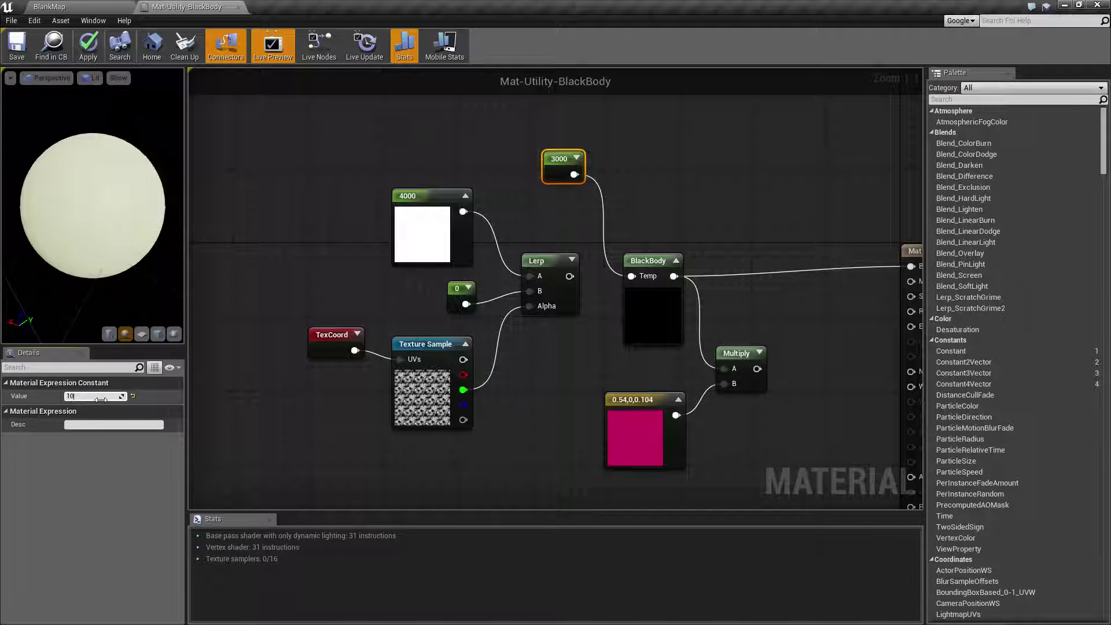
type("000")
key("Return")
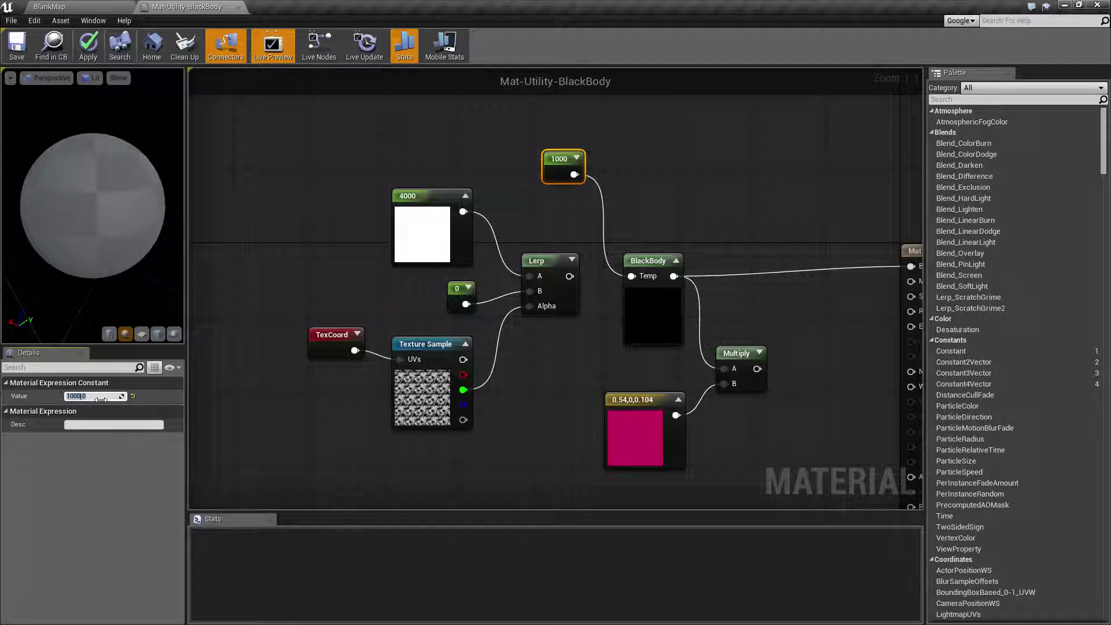
Step: Set the constant feeding the BlackBody temperature to 10000
type("0")
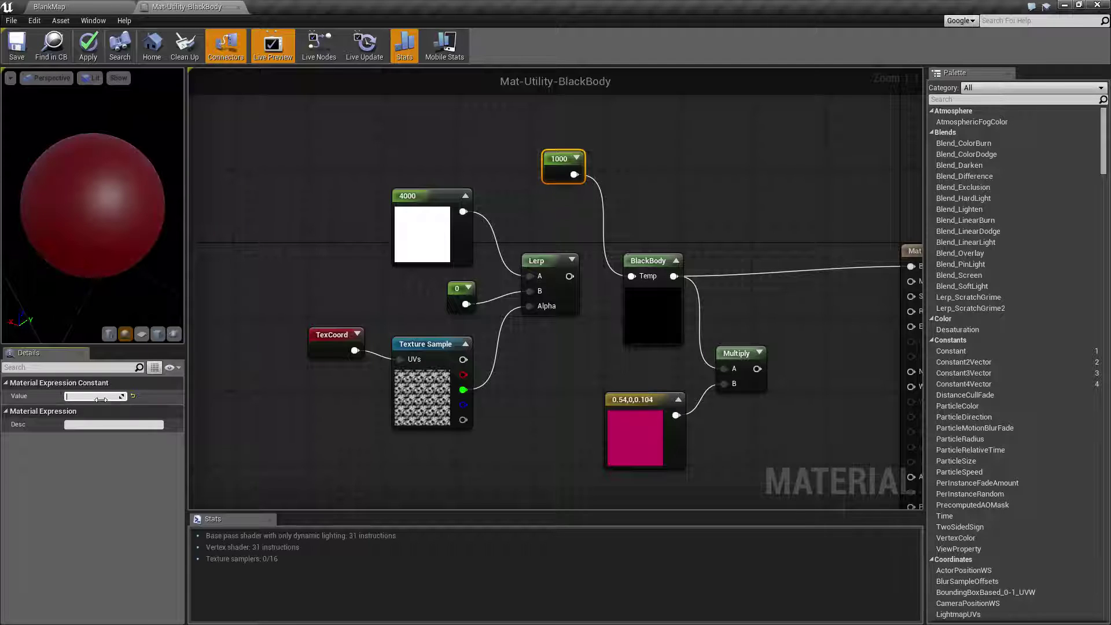
type("10000")
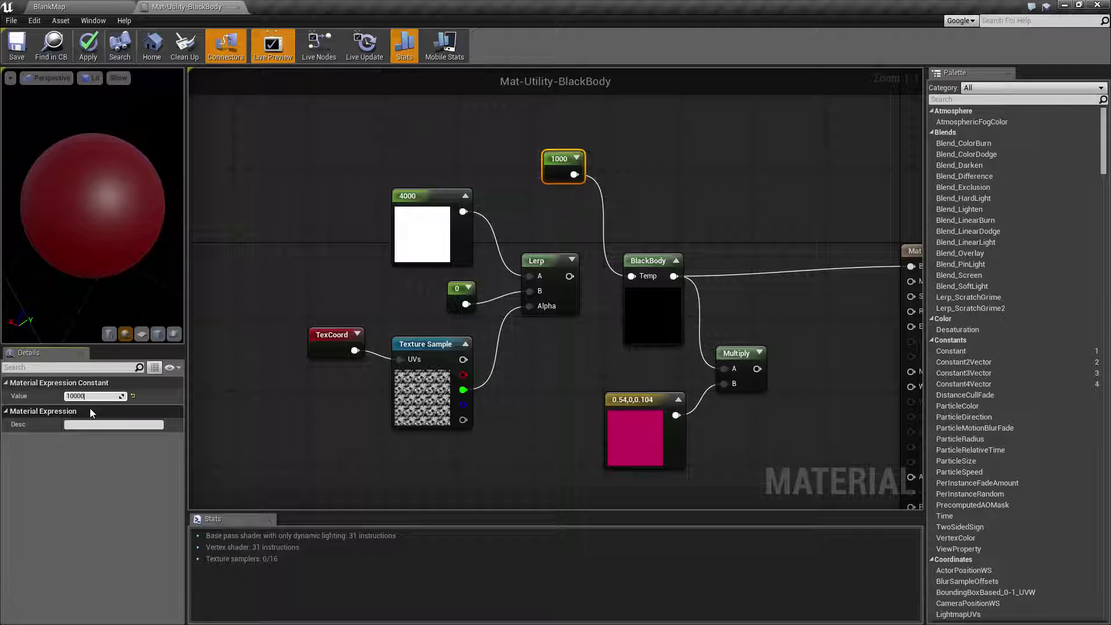
key("Return")
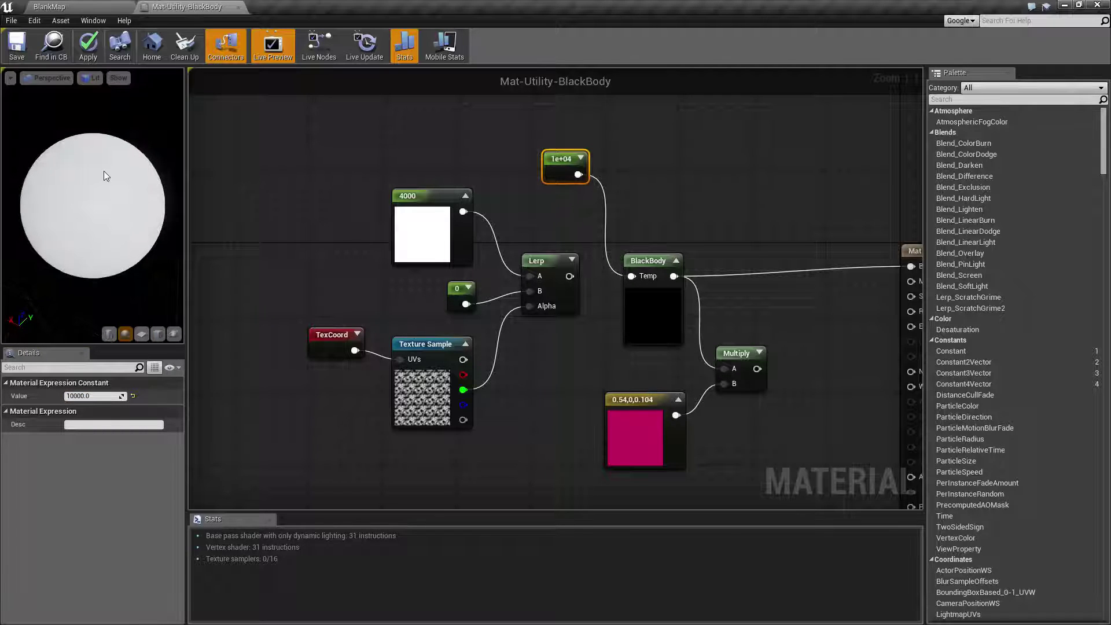
Step: Delete the test constant connected to the BlackBody node
left_click(103, 397)
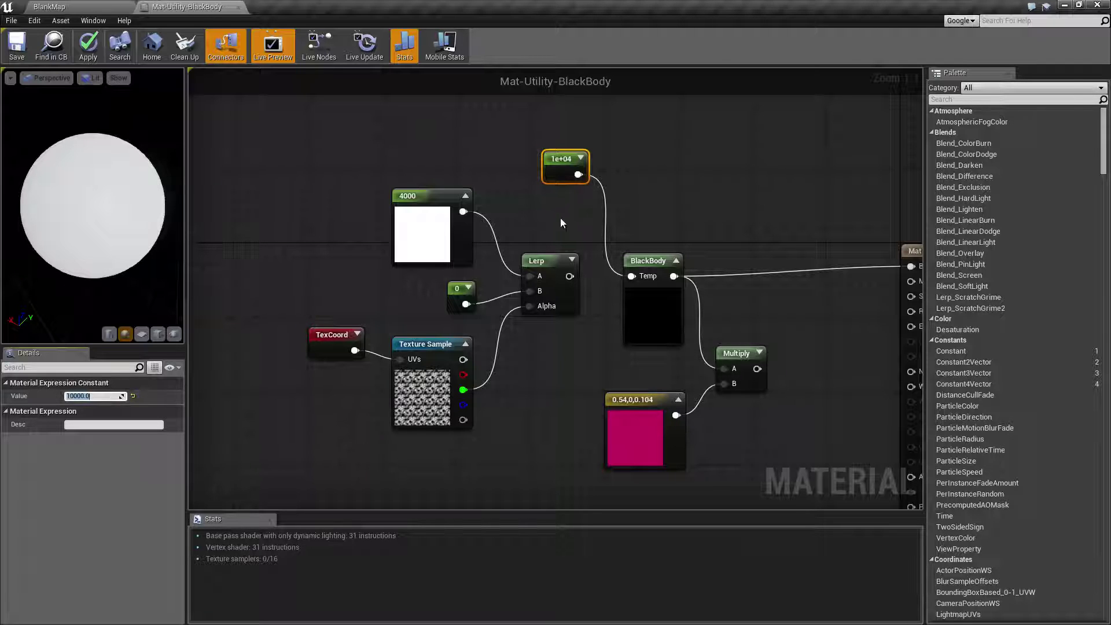
key("Delete")
right_click_drag(566, 213, 473, 207)
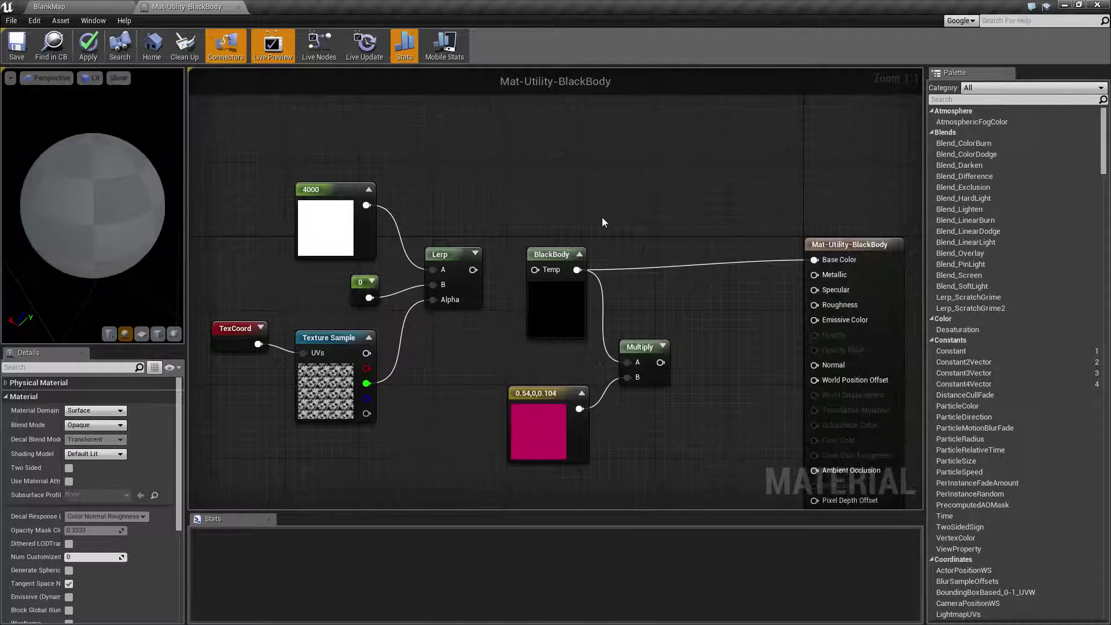
right_click_drag(579, 213, 572, 204)
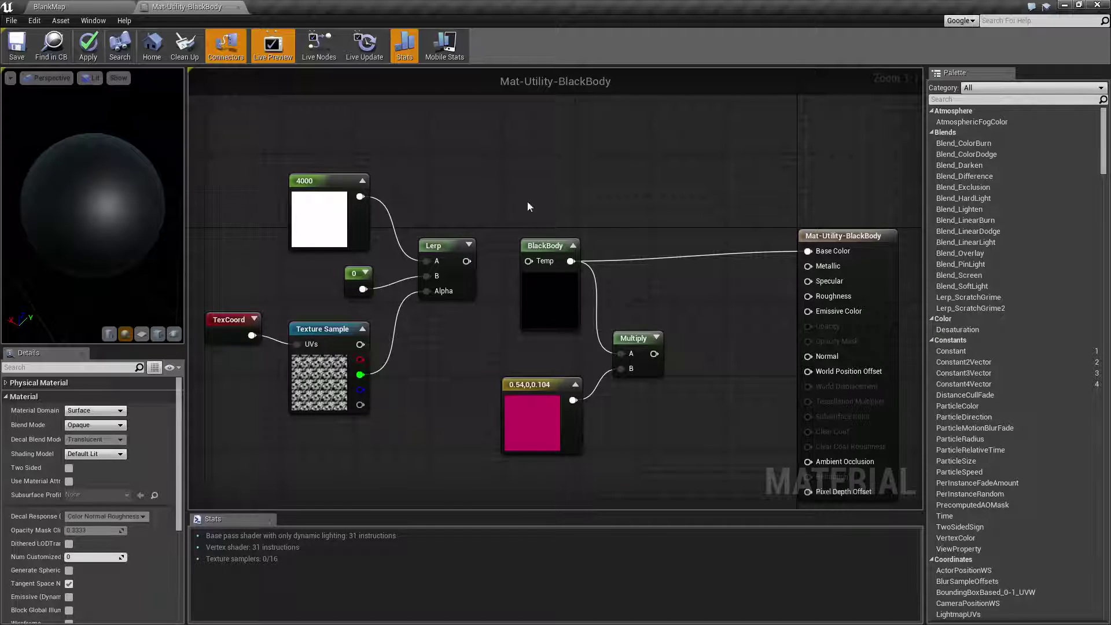
Step: Reconnect the Lerp output to BlackBody's Temp input and link the BlackBody output to Emissive Color
left_click_drag(243, 152, 486, 357)
left_click(558, 180)
left_click_drag(255, 193, 488, 375)
left_click(750, 297)
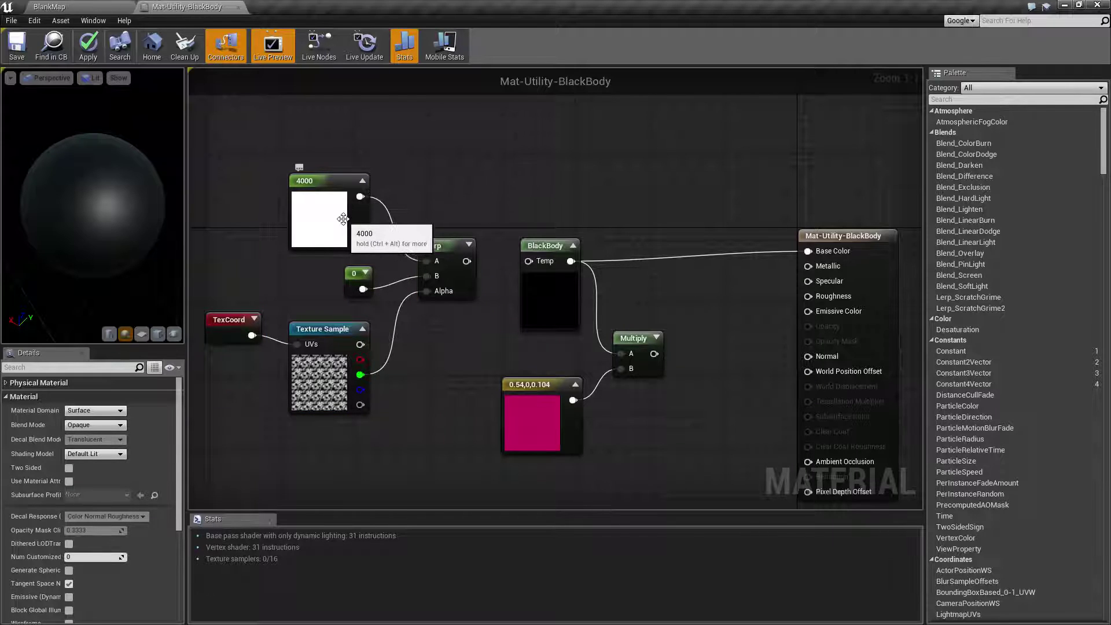
left_click_drag(467, 261, 819, 313)
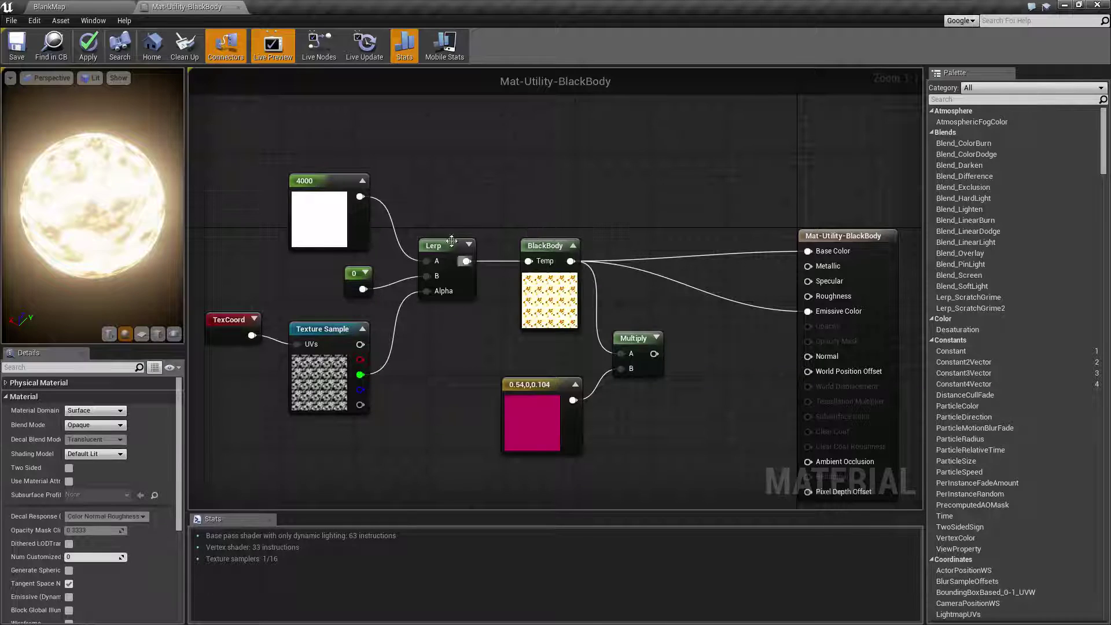
Step: Check the noise texture sample and emissive preview, disconnect Emissive Color from BlackBody, and apply the material
left_click(322, 330)
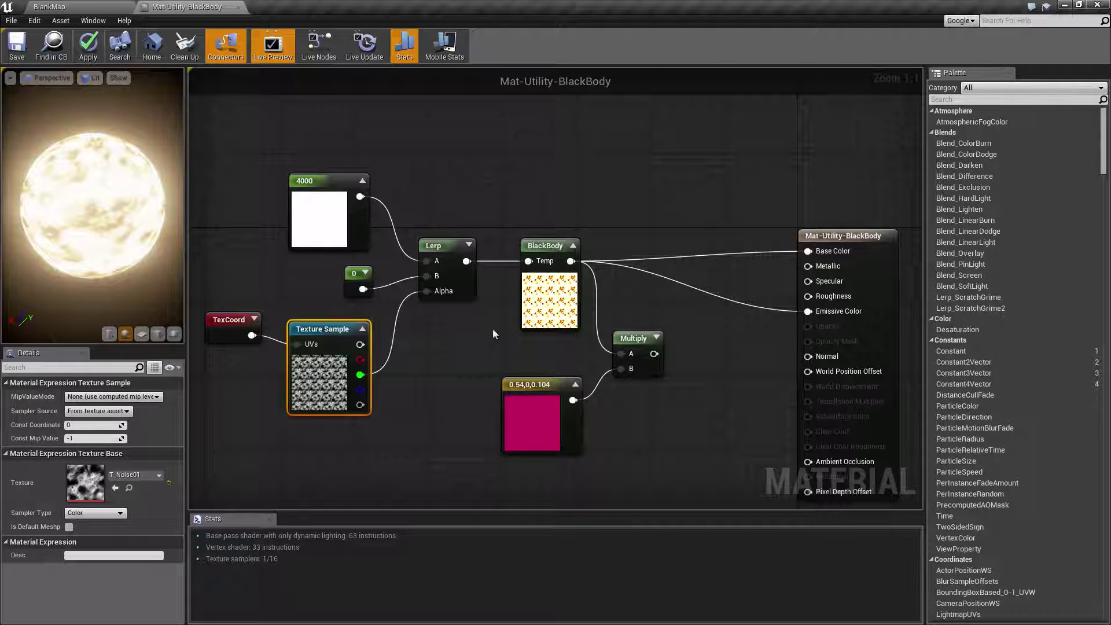
left_click_drag(126, 199, 165, 197)
left_click_drag(92, 206, 43, 229)
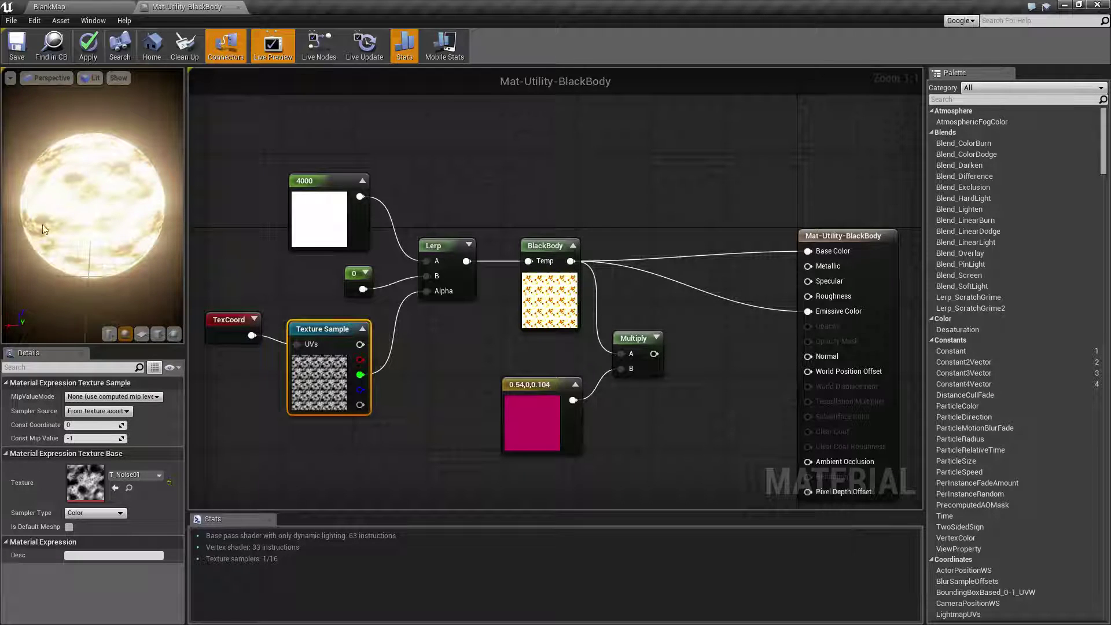
left_click_drag(87, 199, 69, 186)
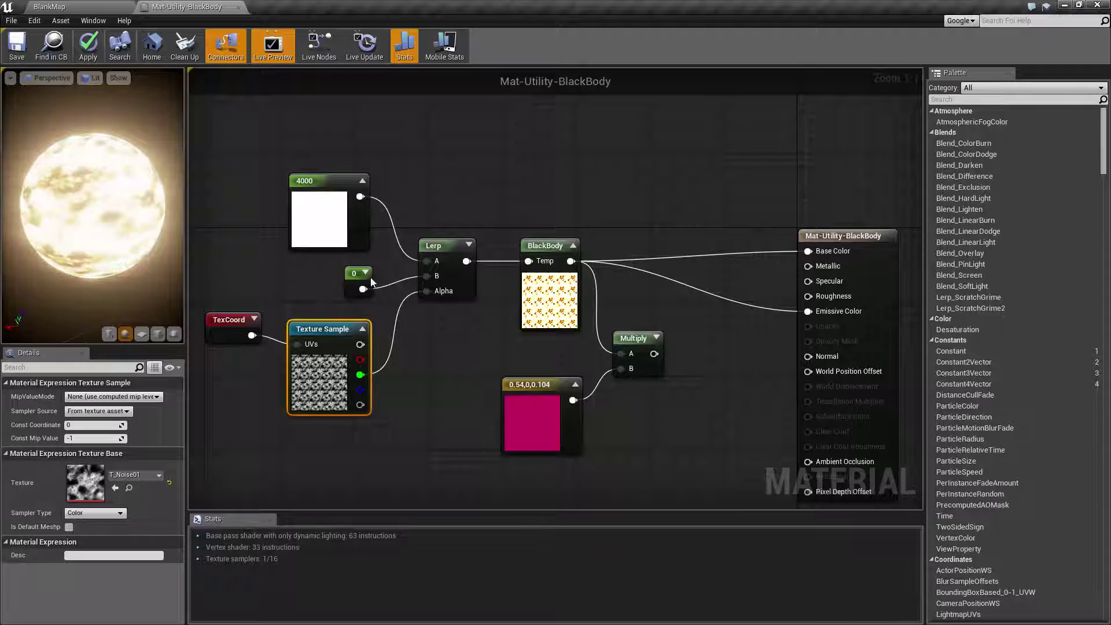
left_click(808, 311, "alt")
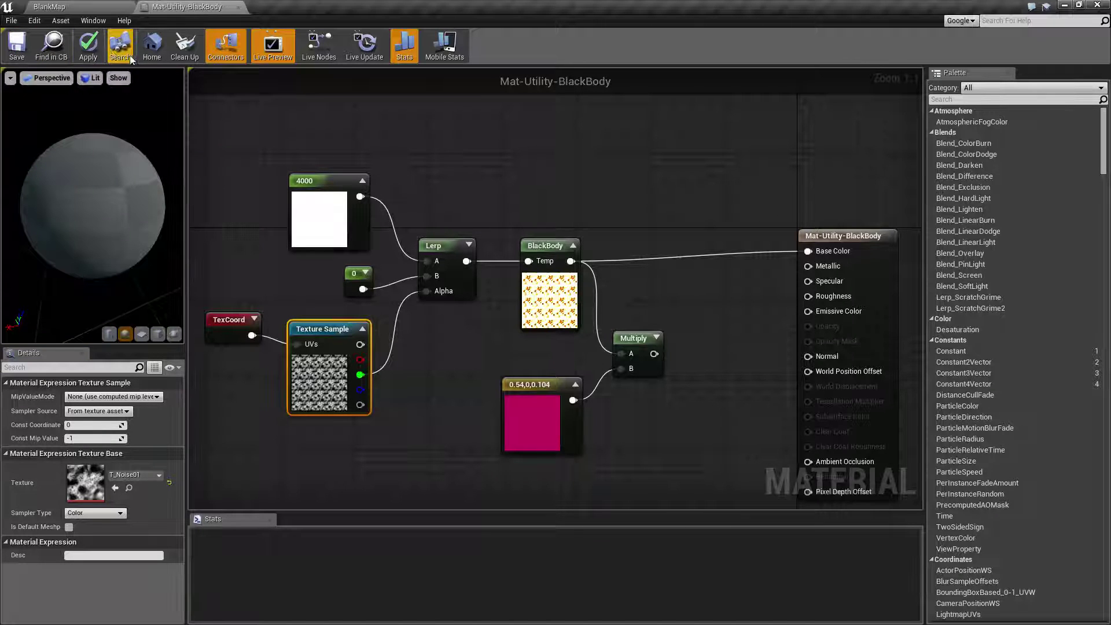
left_click(89, 46)
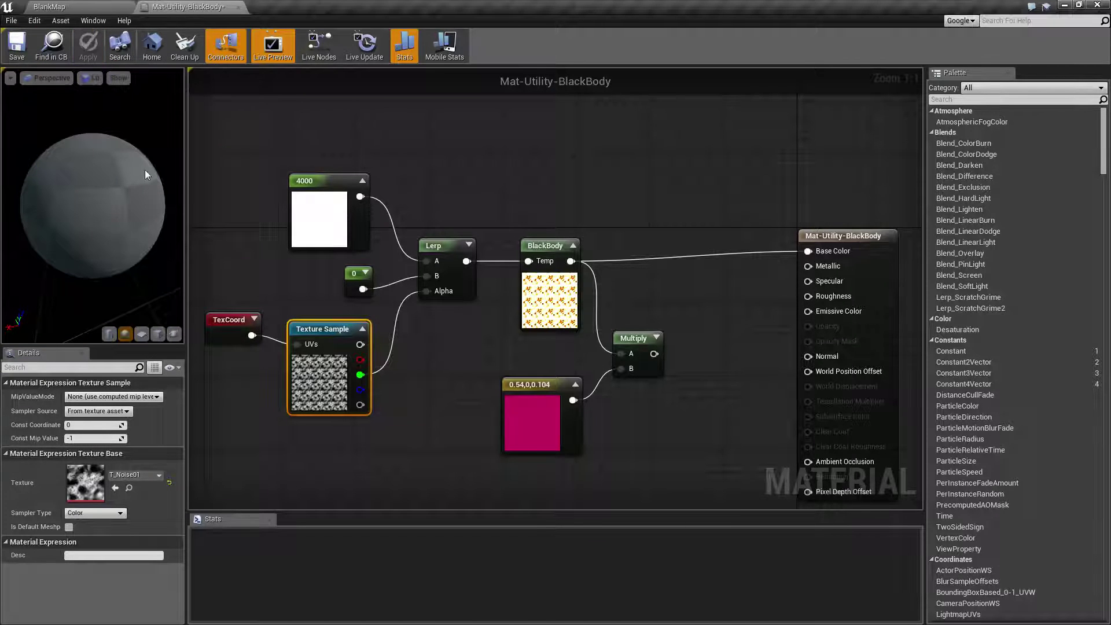
left_click_drag(145, 170, 155, 208)
Step: Connect the BlackBody output to Emissive Color and inspect the glow on the preview sphere
left_click_drag(570, 261, 808, 311)
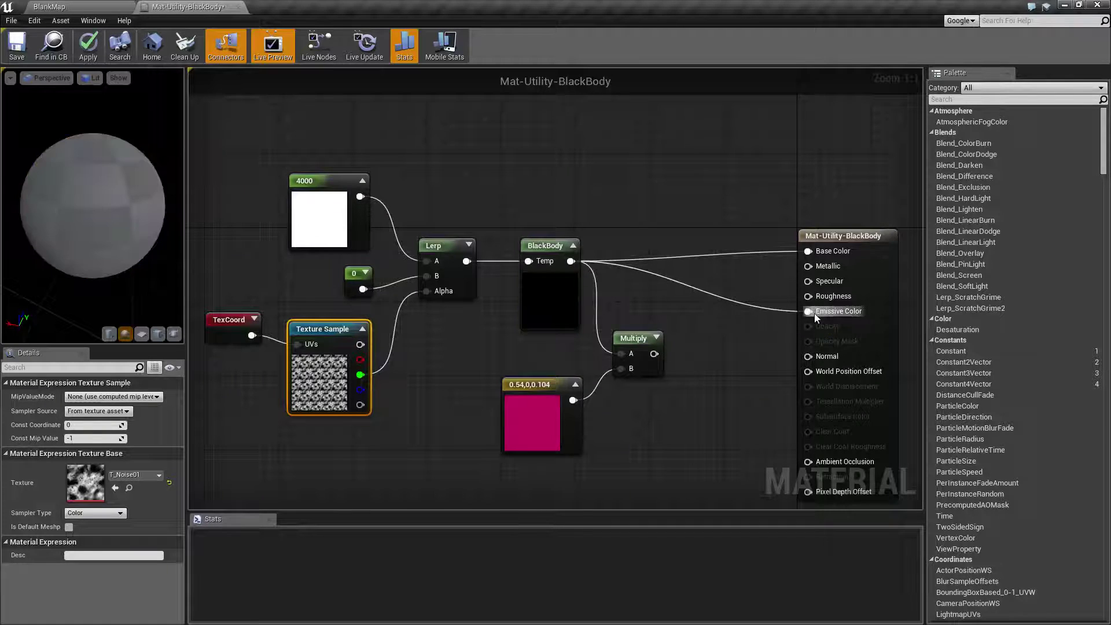
left_click(313, 191)
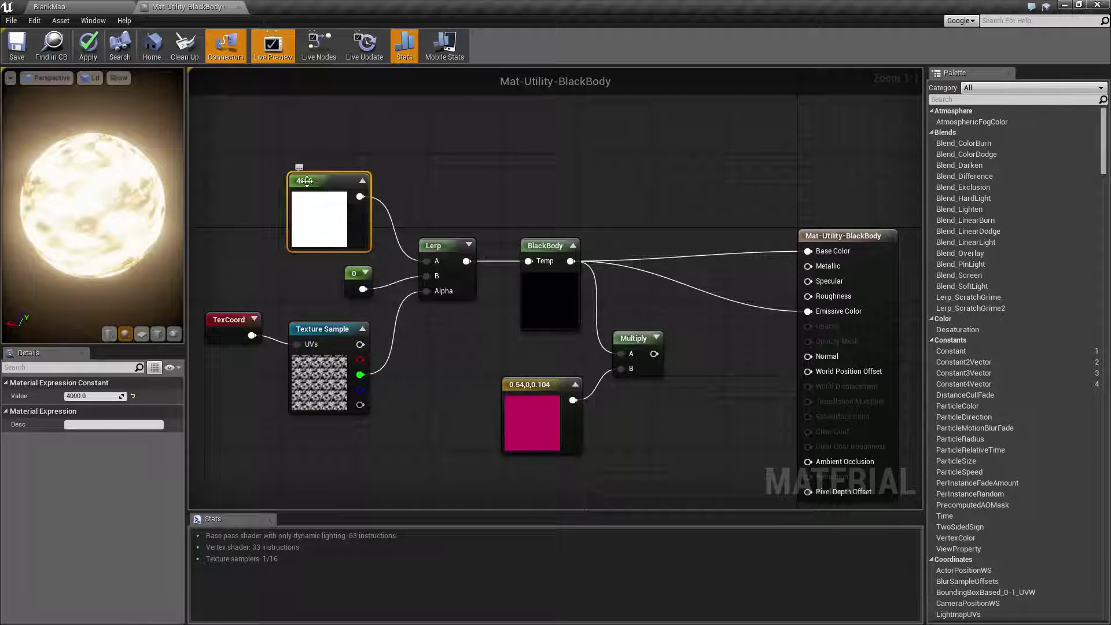
left_click_drag(100, 181, 108, 183)
left_click_drag(130, 232, 152, 240)
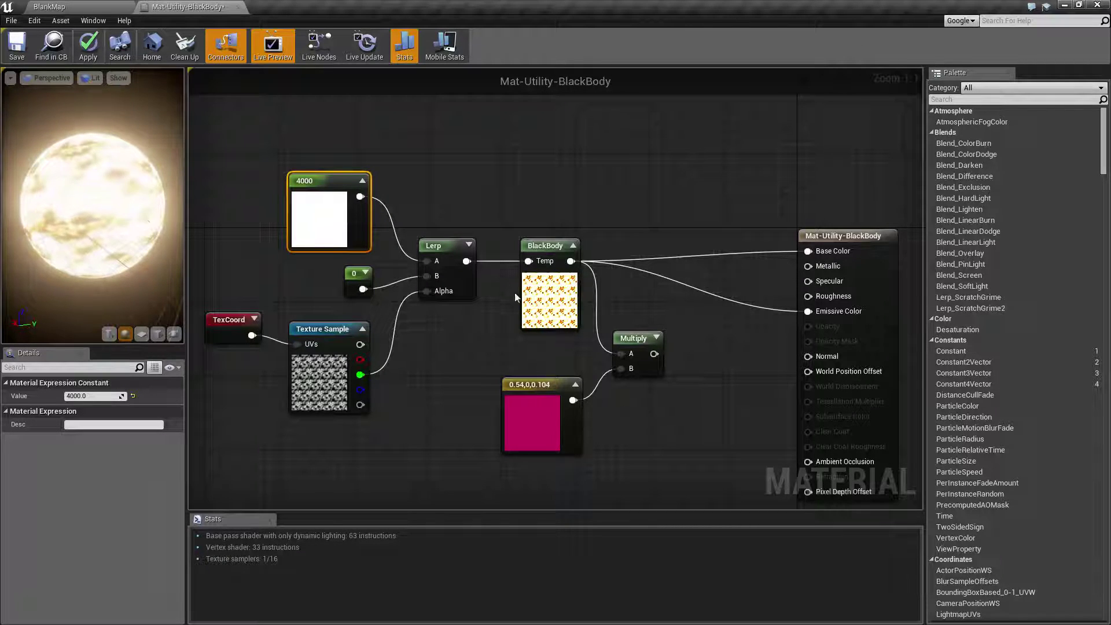
Step: Set the constant feeding the Lerp's A input to 1200, apply the material, and inspect the preview sphere
left_click(446, 252)
left_click(291, 193)
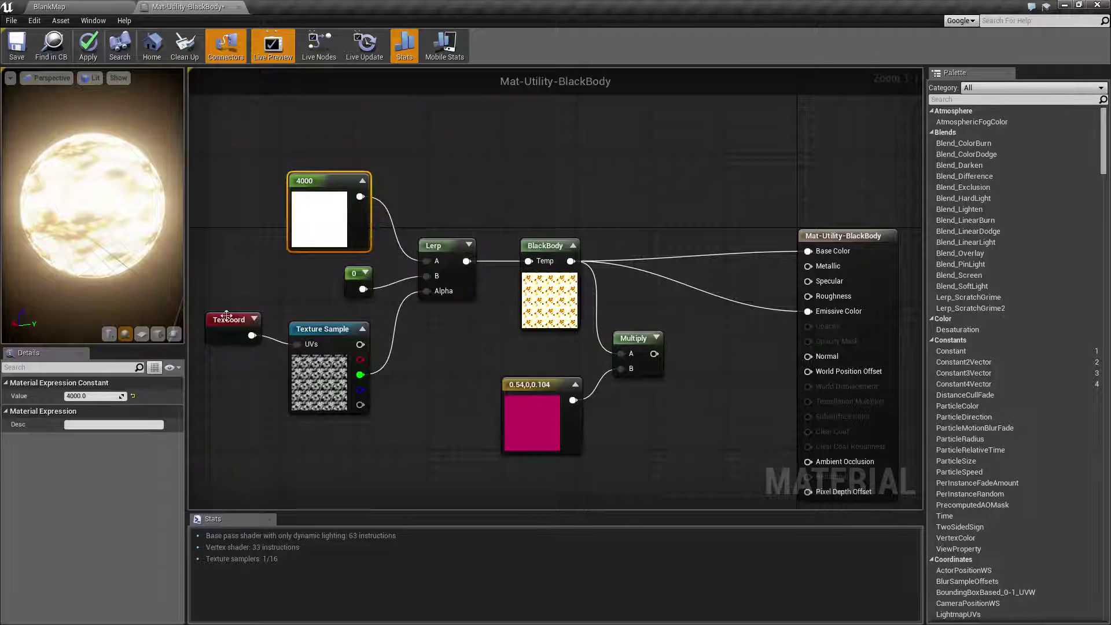
left_click(101, 396)
type("1200")
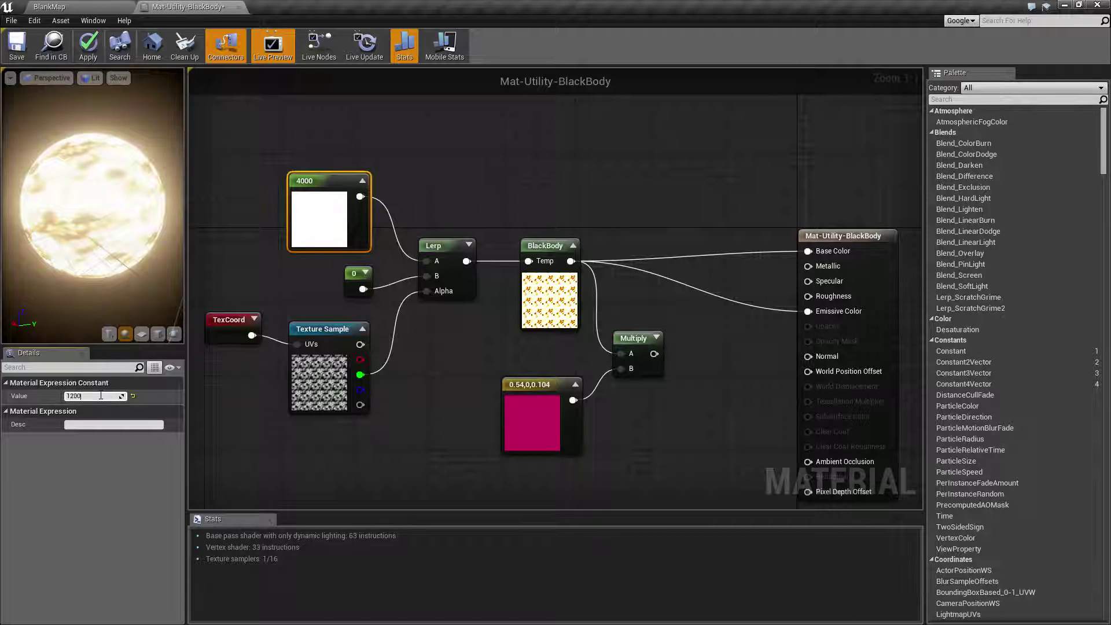
key("Return")
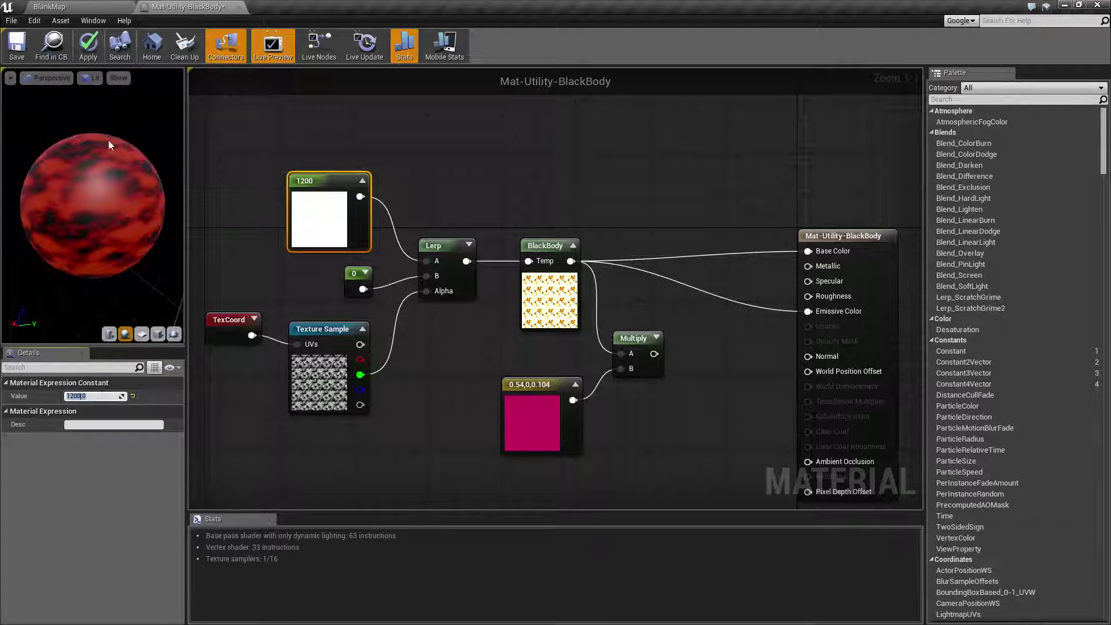
left_click(88, 47)
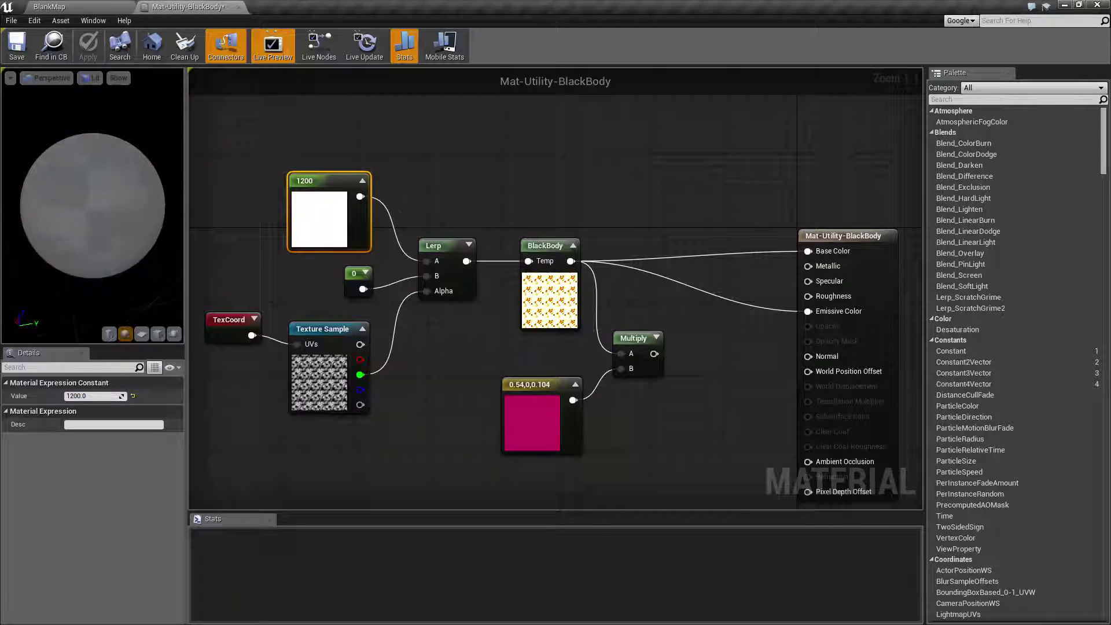
left_click_drag(115, 197, 69, 213)
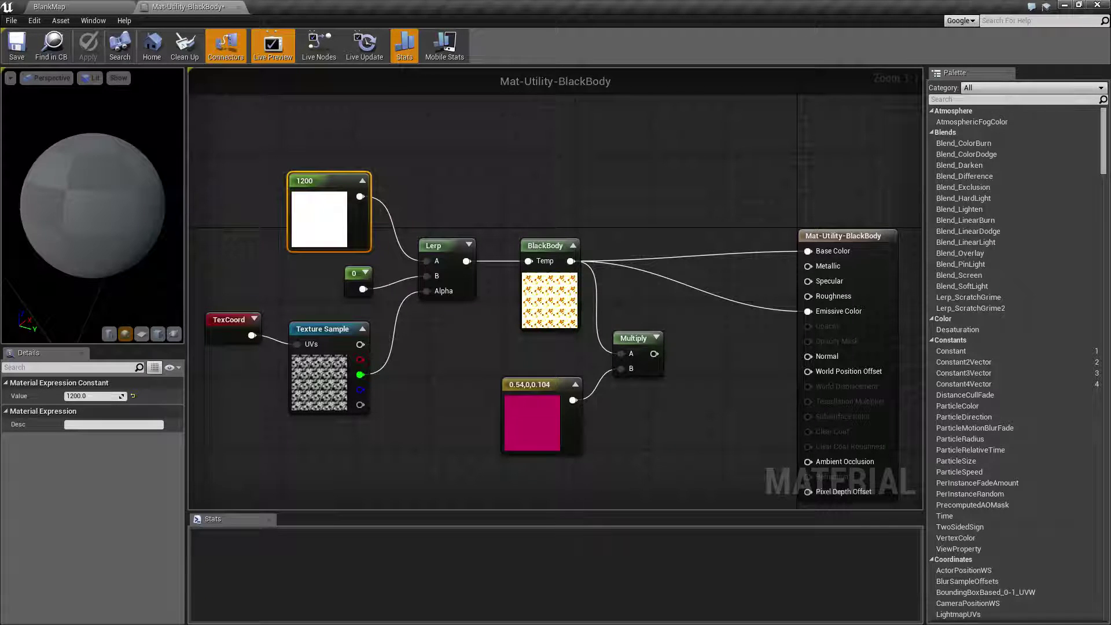
left_click_drag(81, 139, 53, 290)
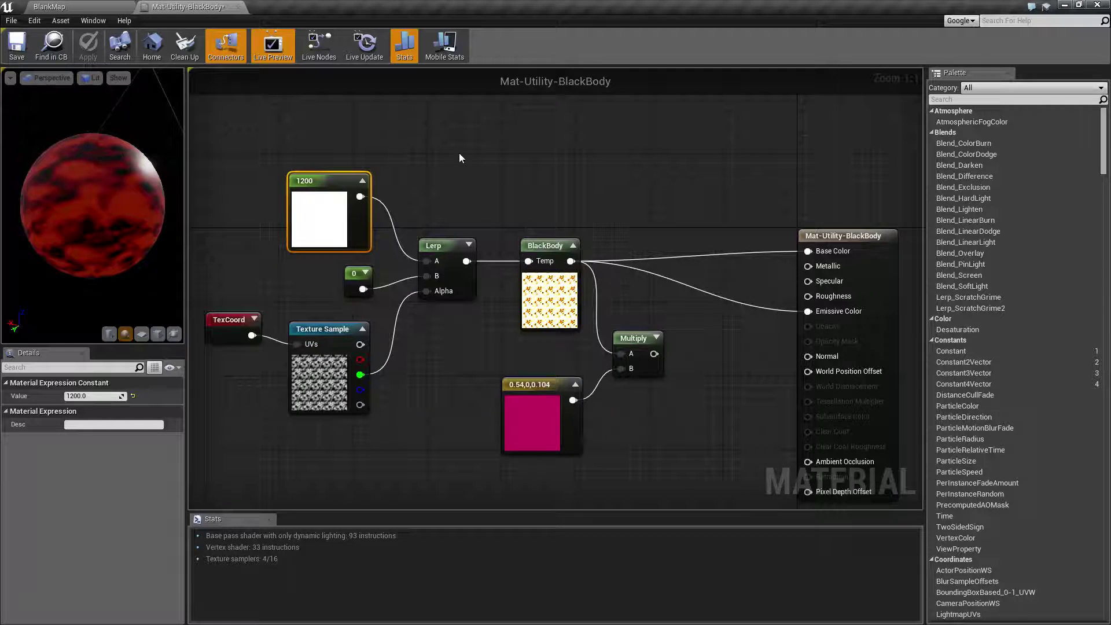
left_click_drag(460, 153, 518, 232)
left_click(537, 248)
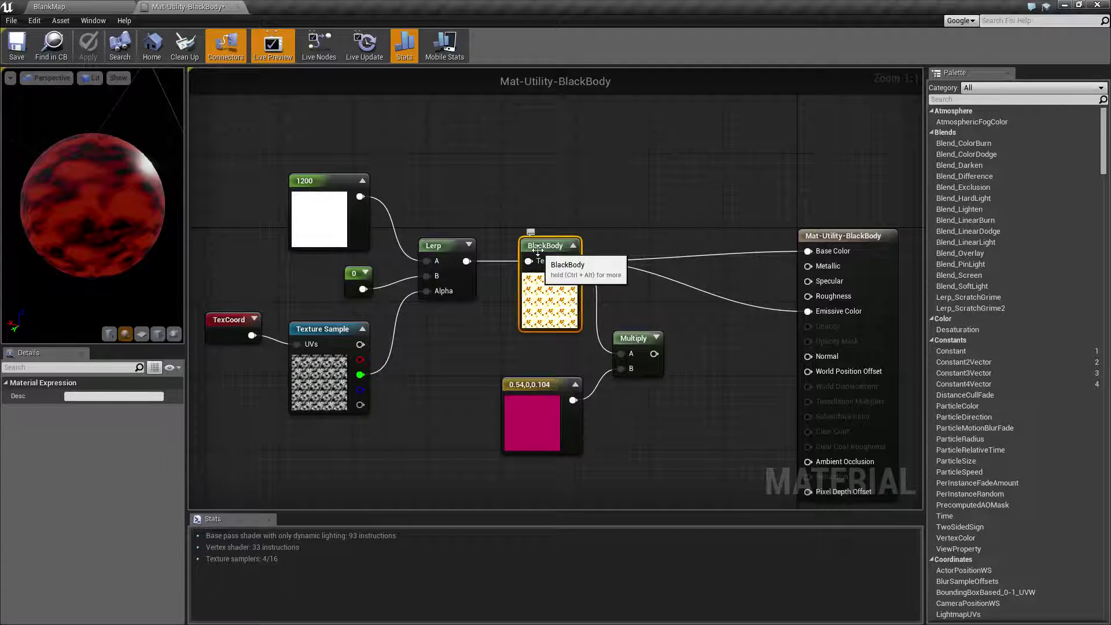
left_click(538, 201)
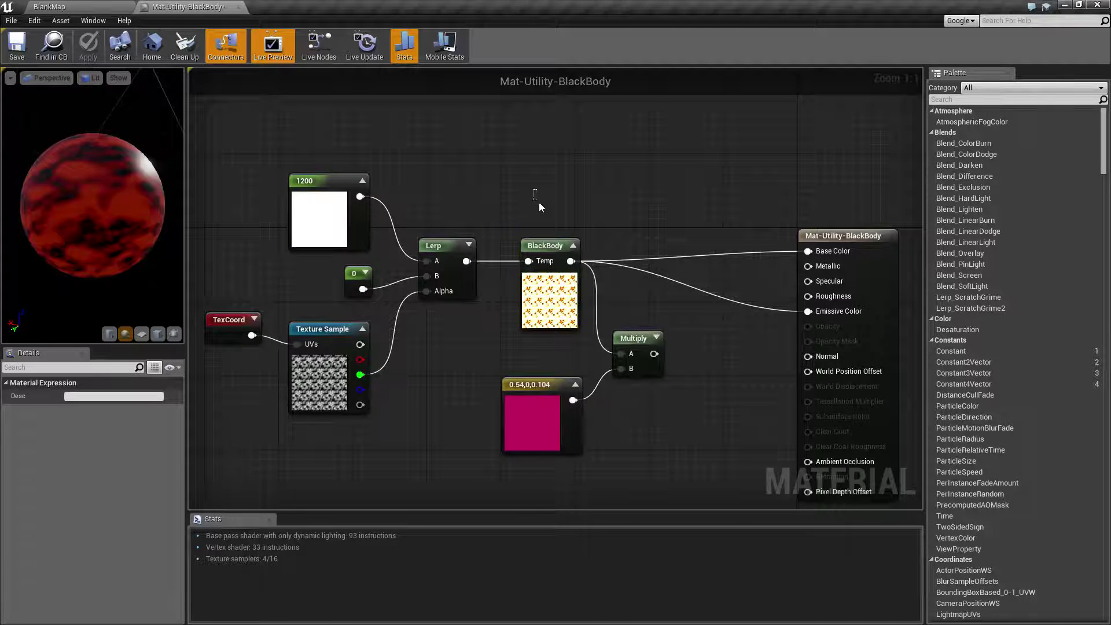
left_click(547, 247)
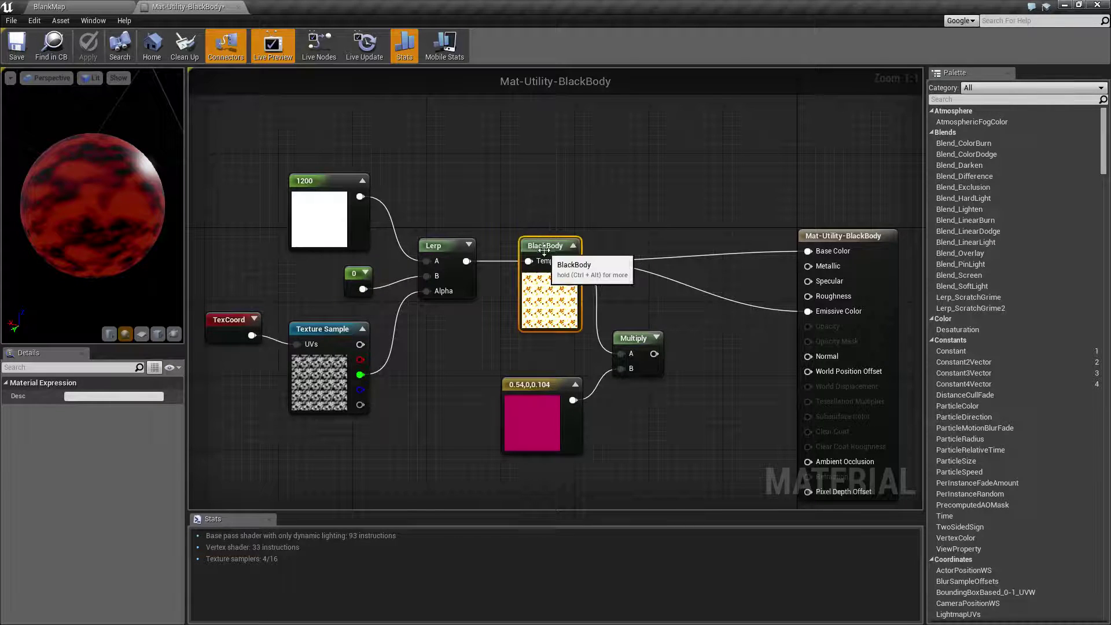
left_click(523, 190)
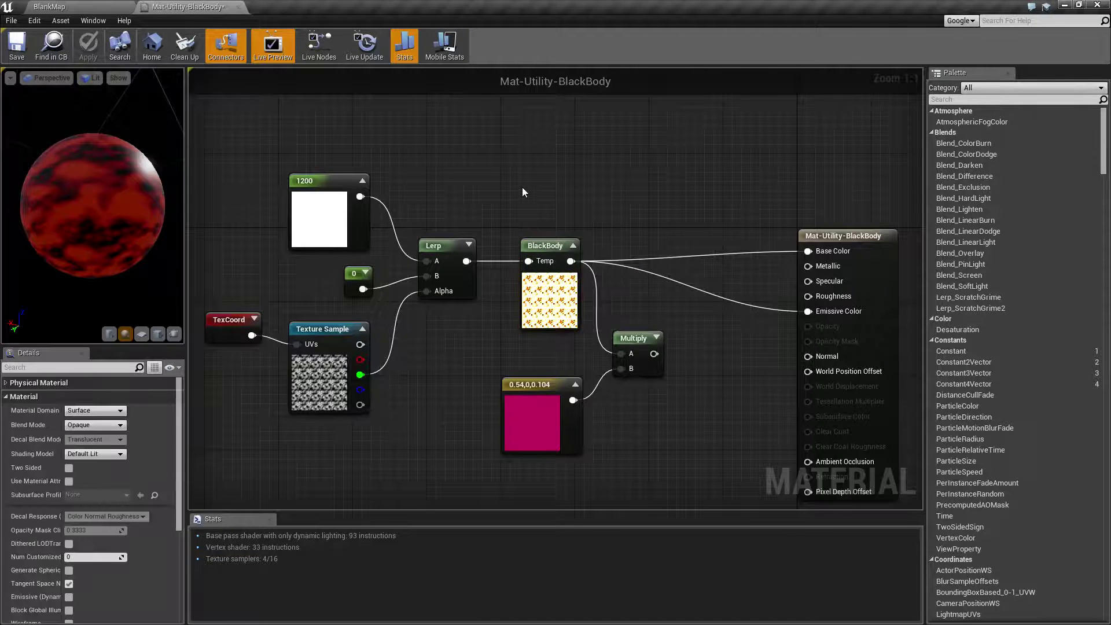